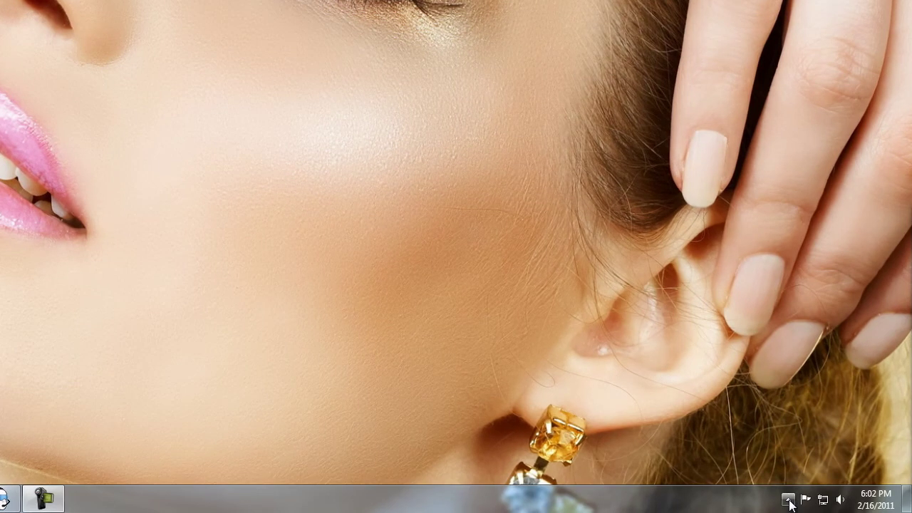
# Step: Open Greenshot's preferences from the system tray and review the general, output and printer settings
pyautogui.click(782, 503)
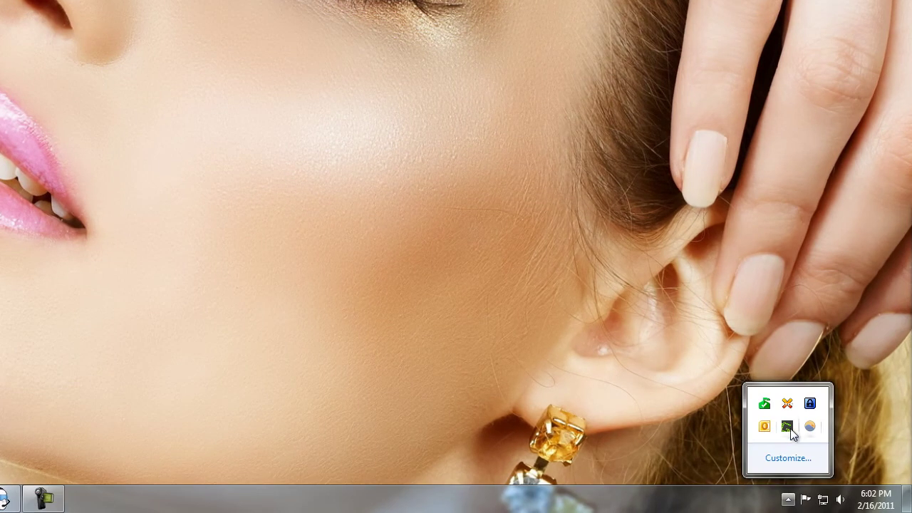
pyautogui.rightClick(788, 428)
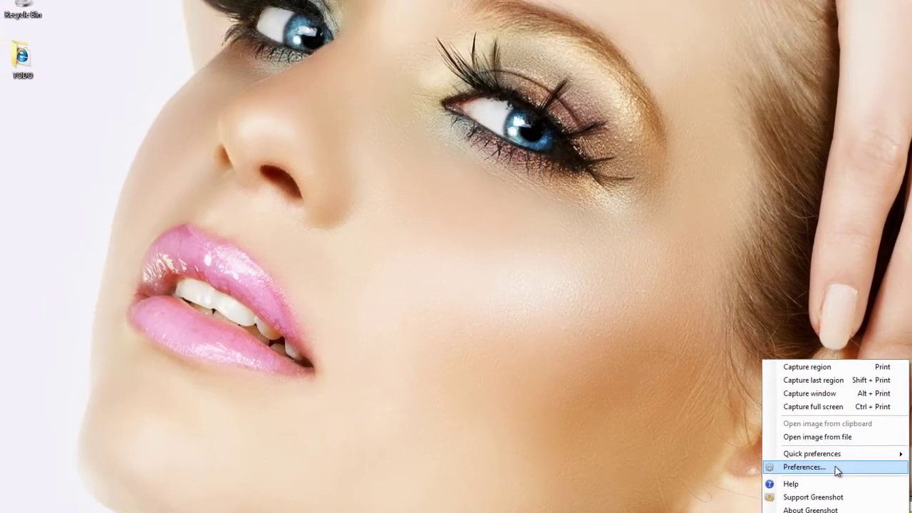
pyautogui.click(669, 350)
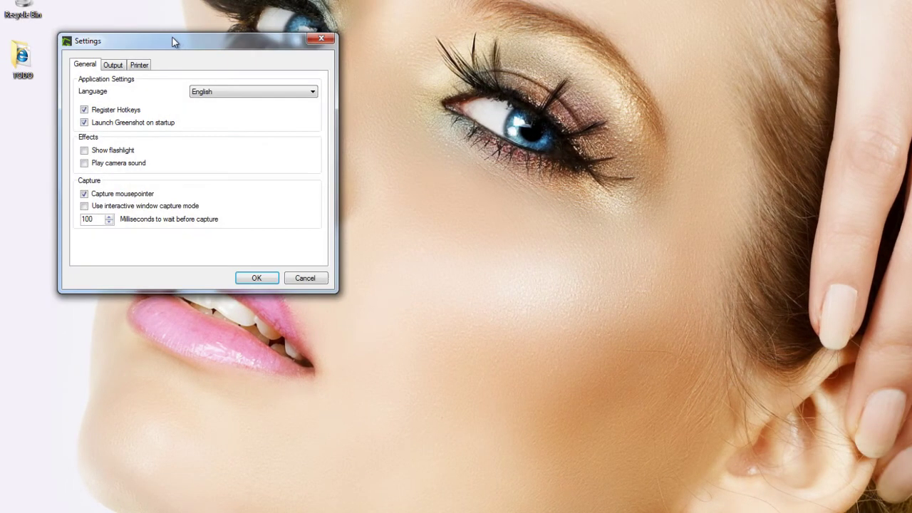
pyautogui.moveTo(173, 42); pyautogui.dragTo(487, 265)
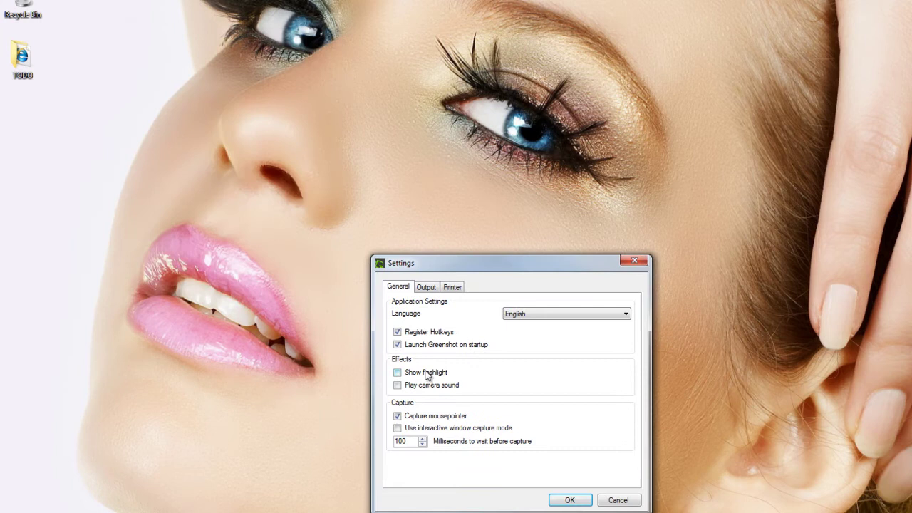
pyautogui.click(426, 287)
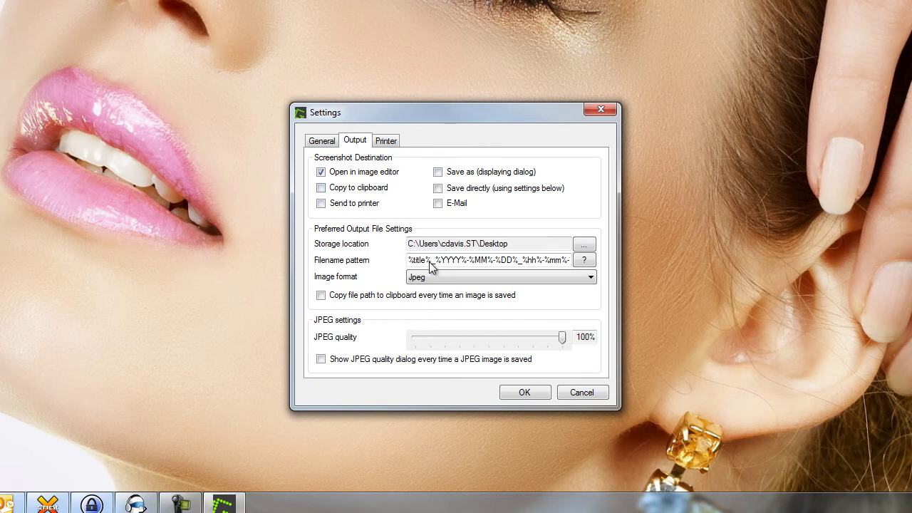
pyautogui.click(386, 140)
pyautogui.click(354, 140)
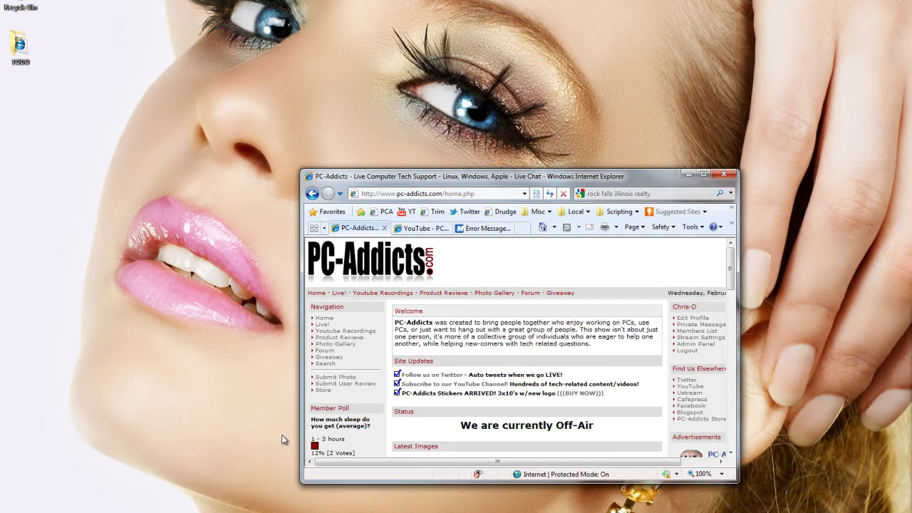
# Step: Widen the browser window slightly and capture a region of the PC-Addicts page from the logo to the Site Updates list
pyautogui.moveTo(738, 322); pyautogui.dragTo(766, 323)
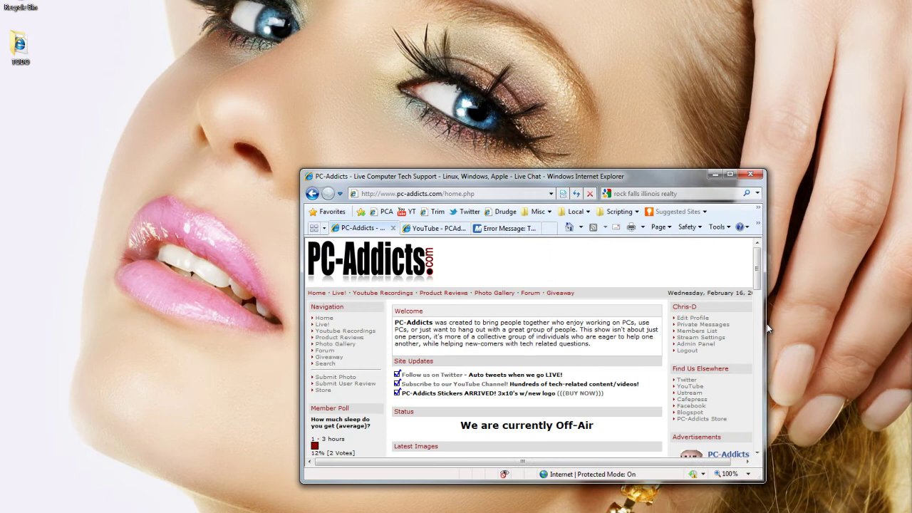
pyautogui.moveTo(543, 178); pyautogui.dragTo(535, 181)
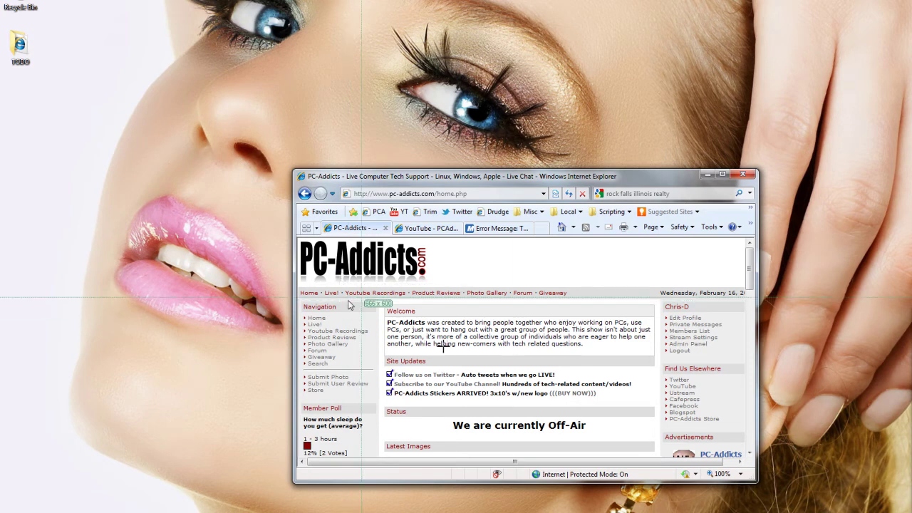
pyautogui.press('Print')
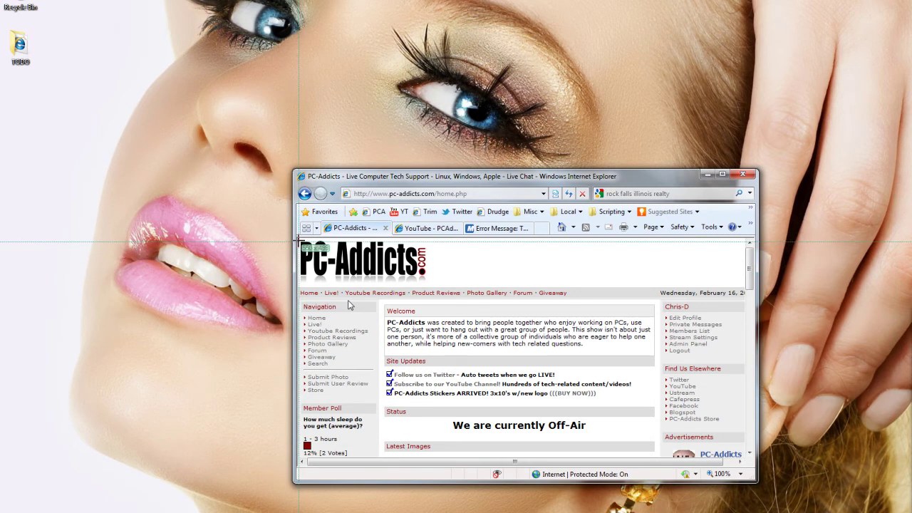
pyautogui.moveTo(298, 240); pyautogui.dragTo(580, 405)
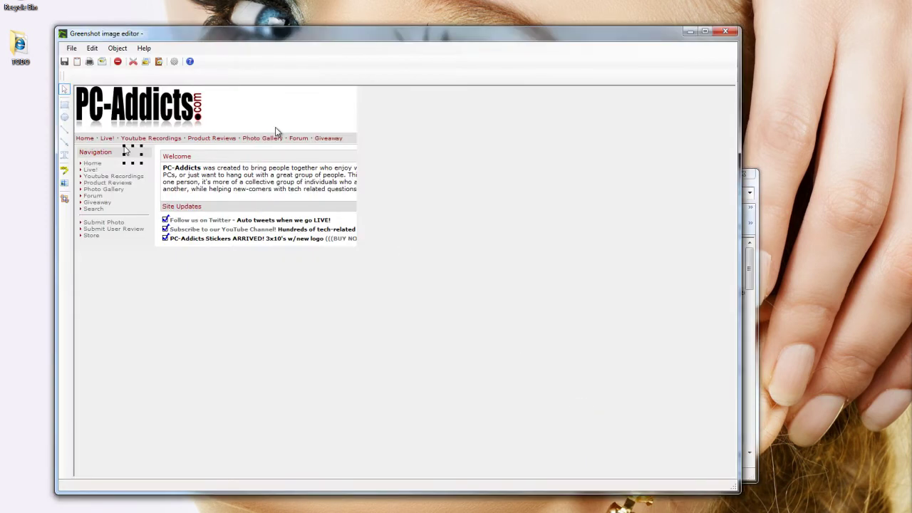
# Step: Shrink the image editor window and place it near the middle of the desktop
pyautogui.moveTo(162, 38); pyautogui.dragTo(248, 30)
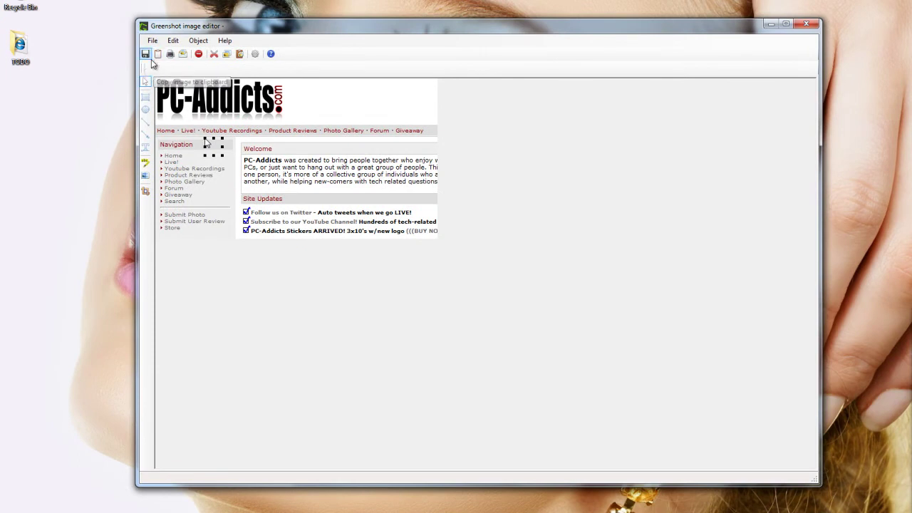
pyautogui.moveTo(191, 26); pyautogui.dragTo(255, 60)
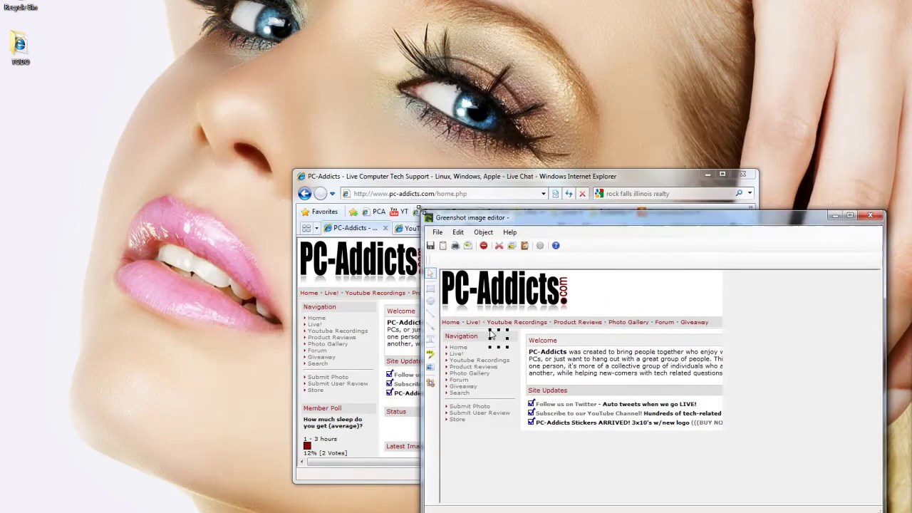
pyautogui.moveTo(417, 208); pyautogui.dragTo(468, 254)
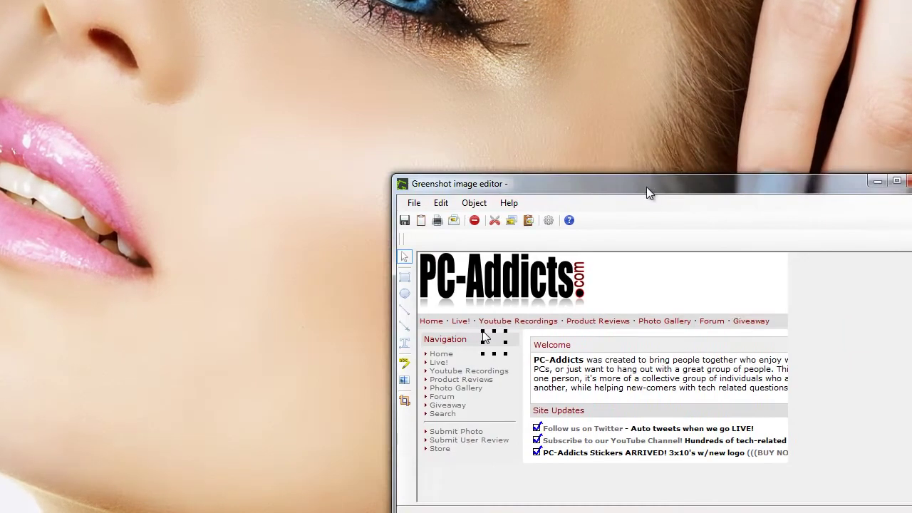
pyautogui.moveTo(684, 223); pyautogui.dragTo(473, 189)
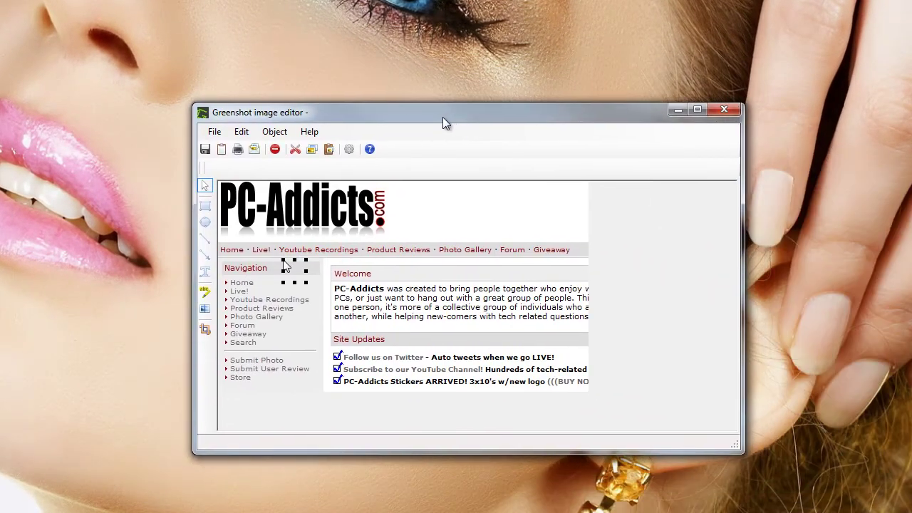
# Step: Highlight the "Follow us on Twitter" line under Site Updates in yellow with a line thickness of 1
pyautogui.click(208, 294)
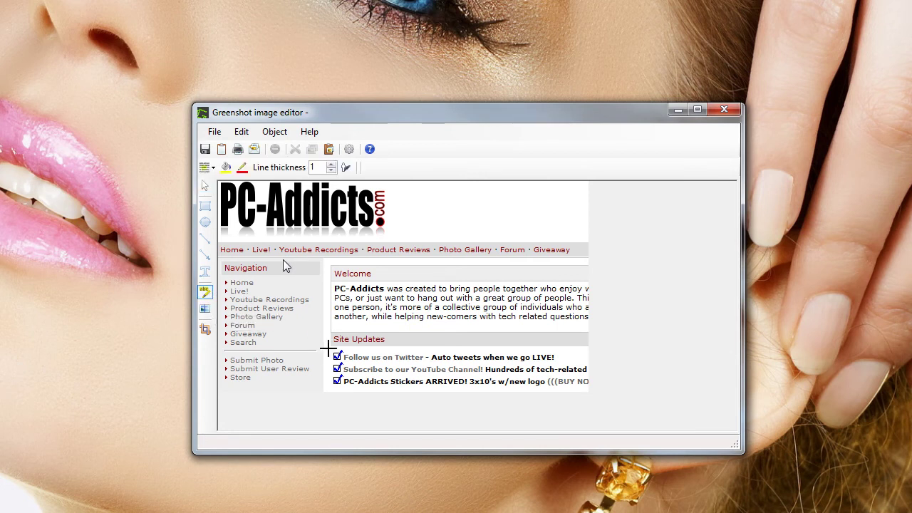
pyautogui.moveTo(328, 348); pyautogui.dragTo(568, 368)
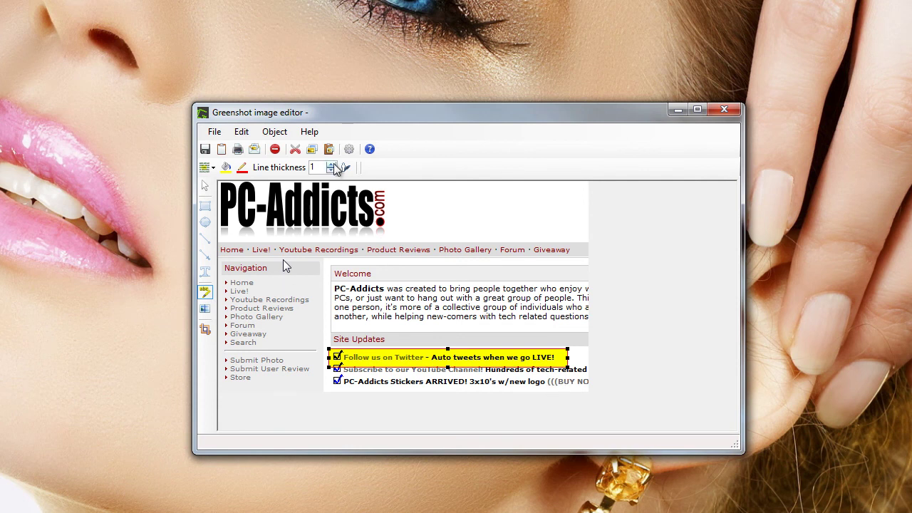
pyautogui.scroll(5, 333, 170)
pyautogui.scroll(-6, 332, 172)
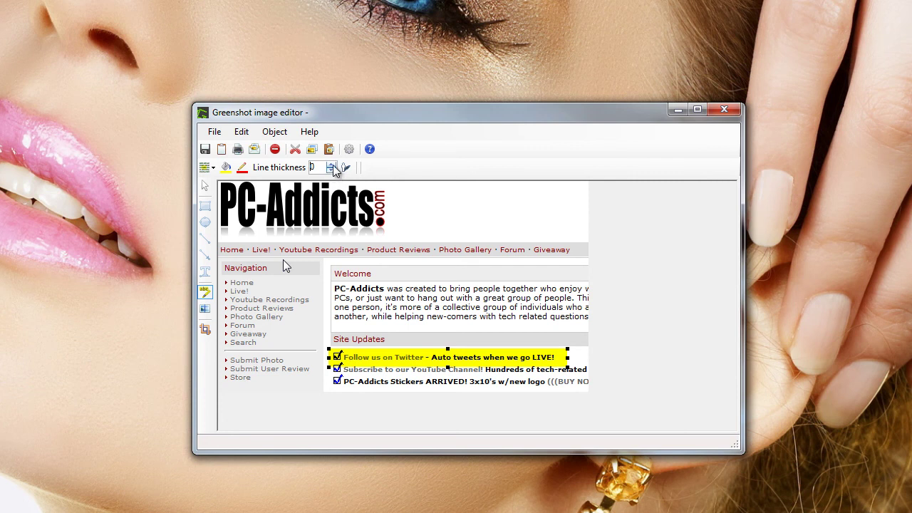
pyautogui.scroll(1, 332, 168)
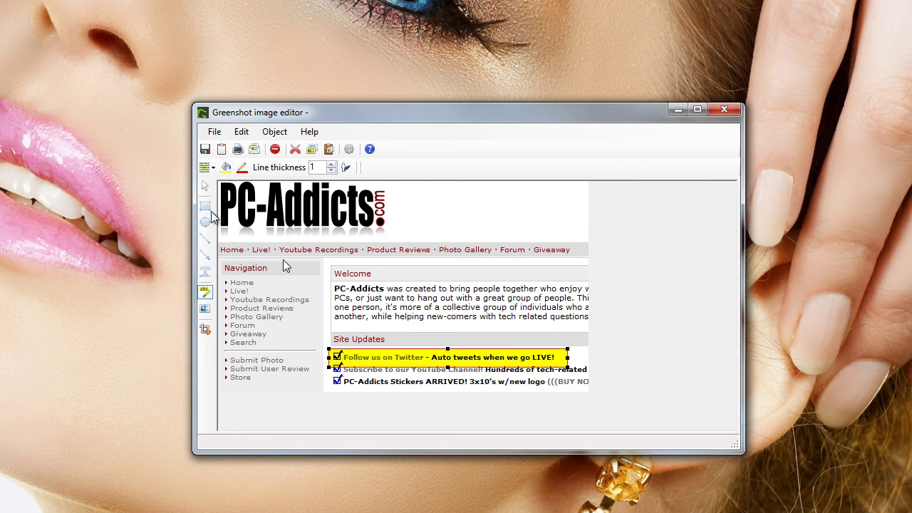
# Step: Annotate the capture with a rectangle overlapping the logo and Navigation list, an ellipse over the Welcome text, and an arrow pointing at the site's link bar
pyautogui.click(205, 205)
pyautogui.moveTo(269, 221); pyautogui.dragTo(357, 314)
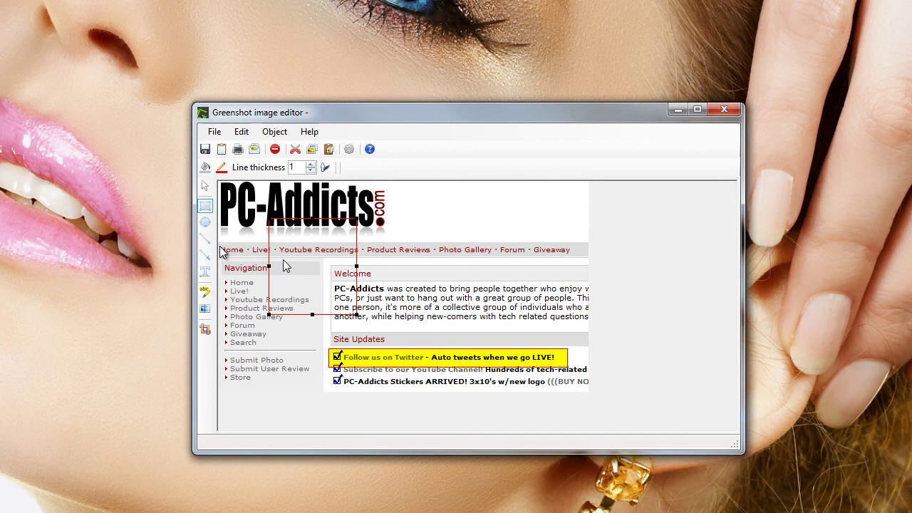
pyautogui.click(205, 222)
pyautogui.moveTo(378, 262); pyautogui.dragTo(531, 313)
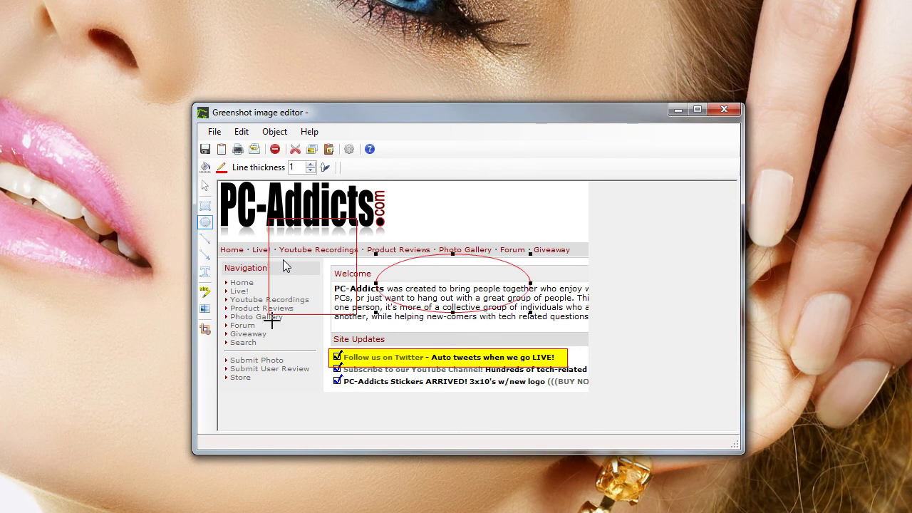
pyautogui.click(205, 254)
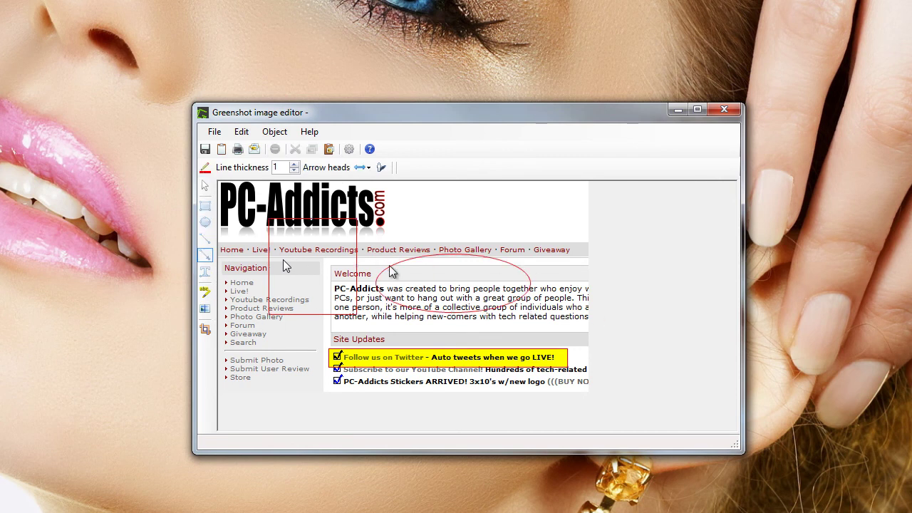
pyautogui.moveTo(499, 327); pyautogui.dragTo(362, 245)
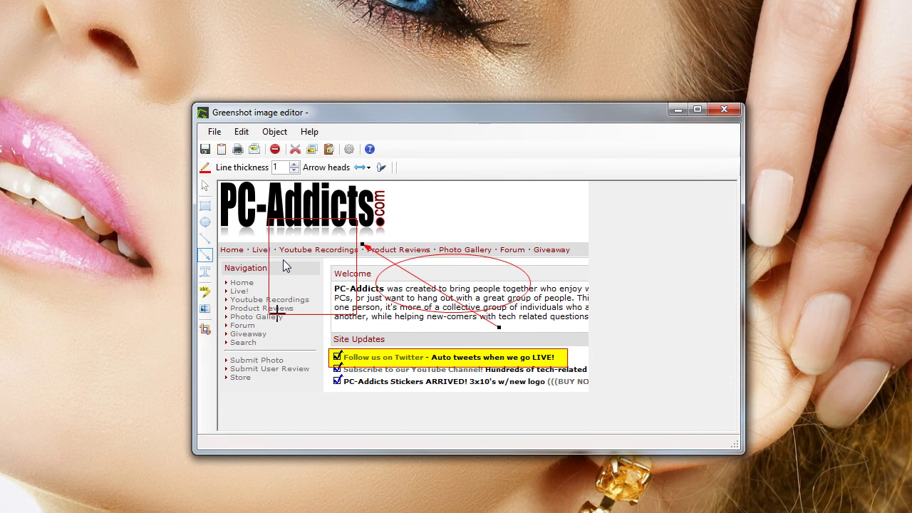
# Step: Crop the image from the lower part of the logo to the highlighted Twitter line, trimming all four edges
pyautogui.click(205, 329)
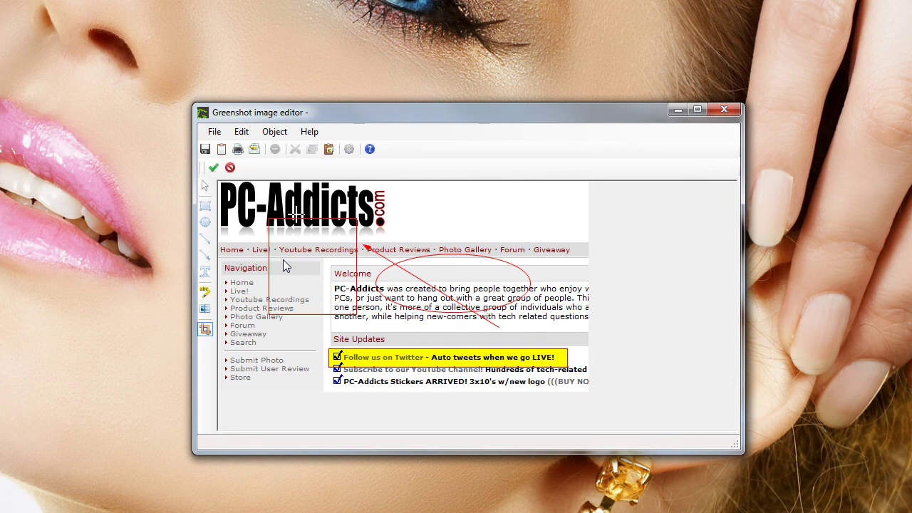
pyautogui.moveTo(255, 204); pyautogui.dragTo(521, 369)
pyautogui.press('Return')
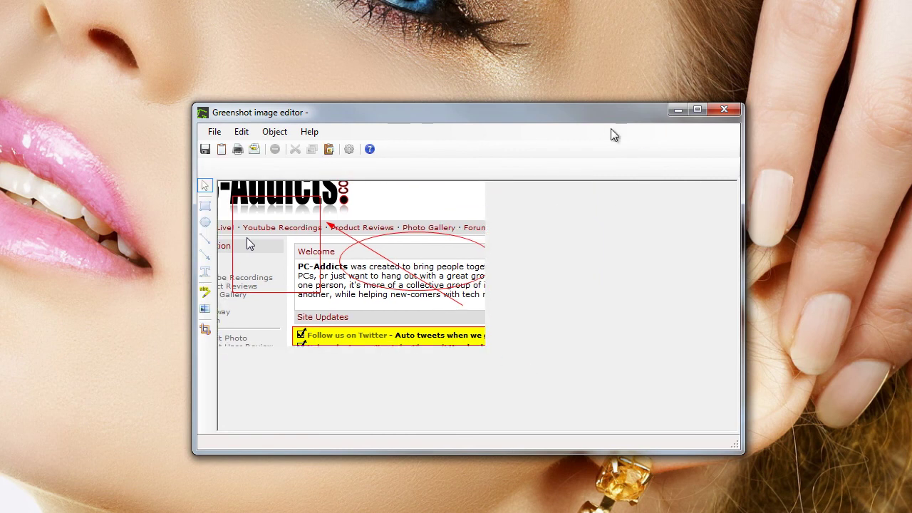
# Step: Narrow the image editor window so it fits more closely around the cropped image
pyautogui.moveTo(609, 121); pyautogui.dragTo(600, 120)
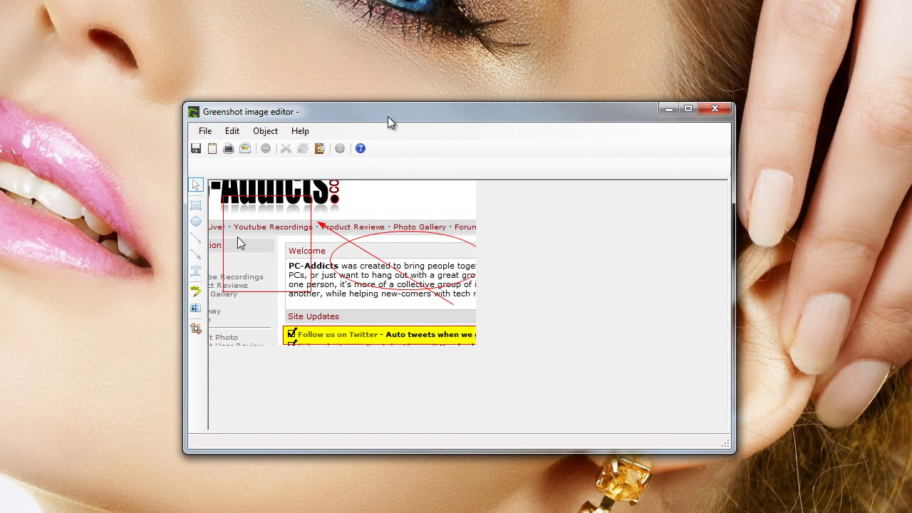
pyautogui.moveTo(318, 117)
pyautogui.mouseDown()
pyautogui.moveTo(309, 112)
pyautogui.moveTo(315, 121)
pyautogui.mouseUp()
pyautogui.moveTo(724, 202); pyautogui.dragTo(612, 195)
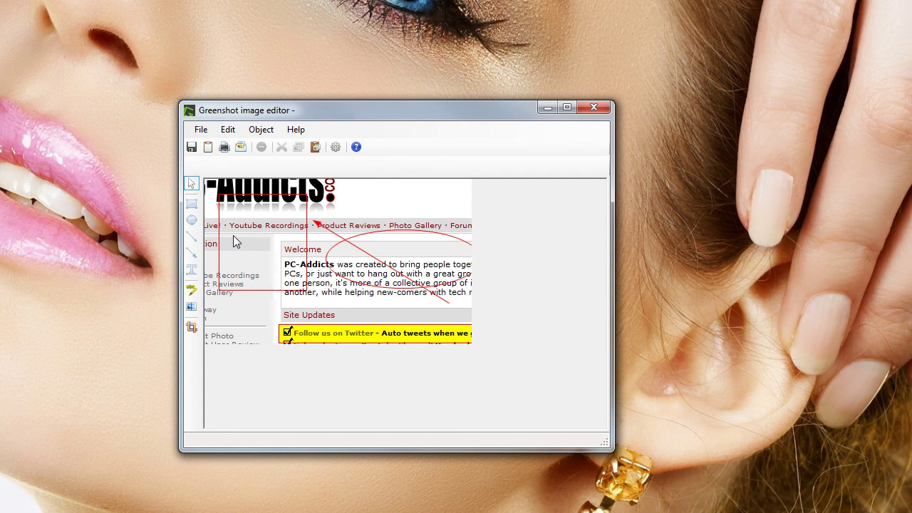
pyautogui.click(855, 512)
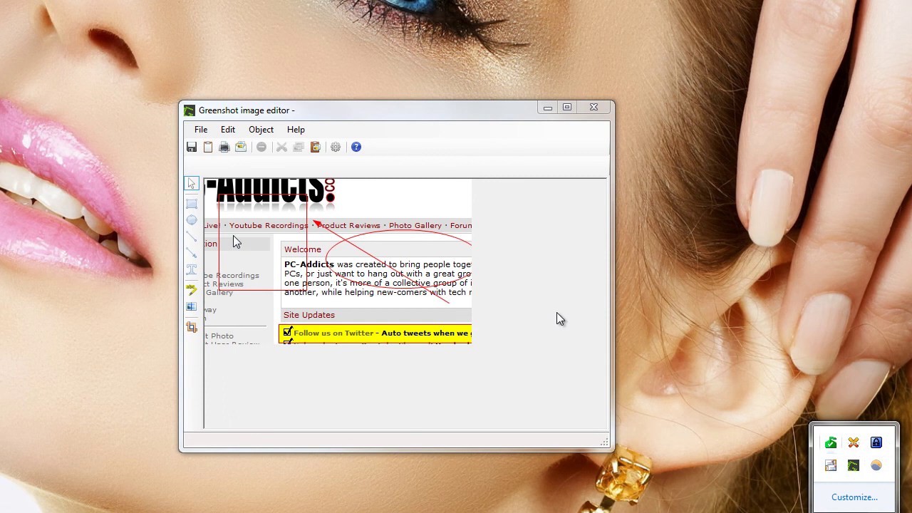
pyautogui.click(529, 377)
pyautogui.moveTo(389, 114); pyautogui.dragTo(377, 103)
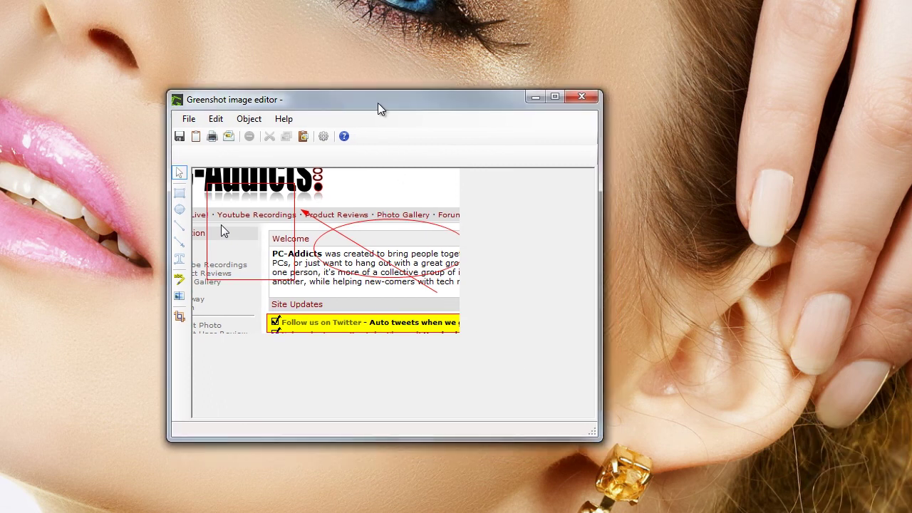